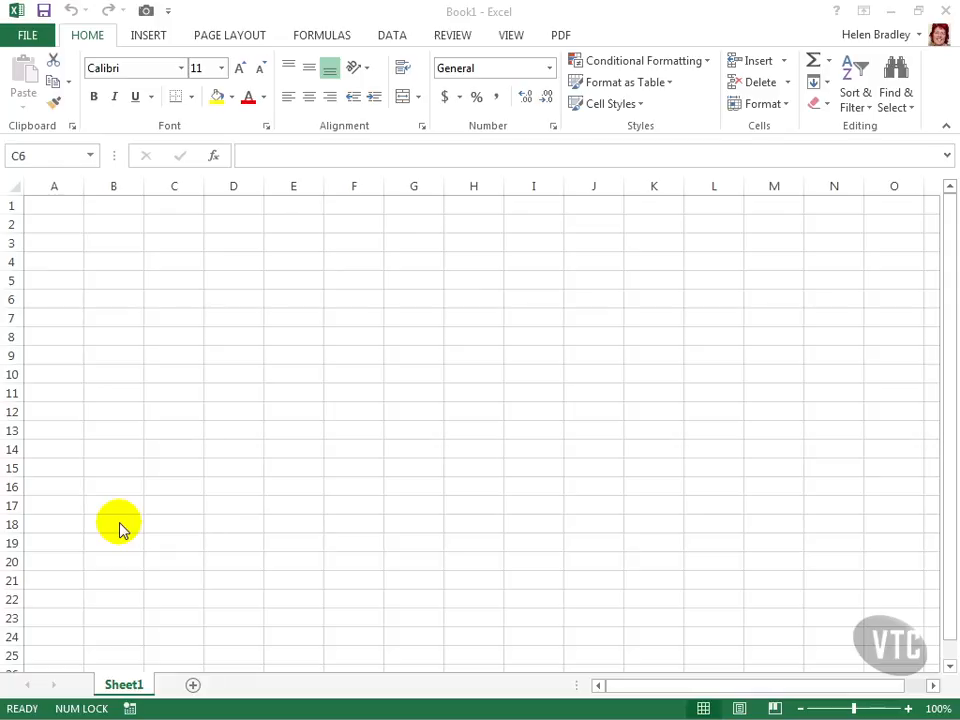
# - Enter "My Heading" in cell A1 and merge and center it across A1:E1
pyautogui.click(47, 203)
pyautogui.click(47, 203)
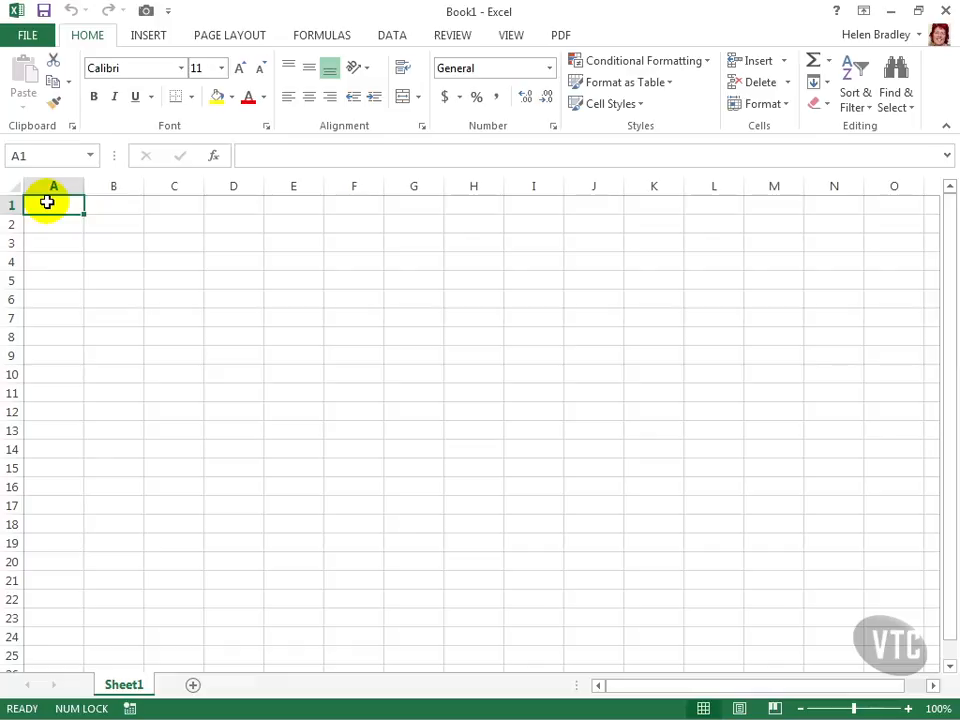
pyautogui.write('My Heading')
pyautogui.press('Return')
pyautogui.moveTo(47, 203); pyautogui.dragTo(293, 204)
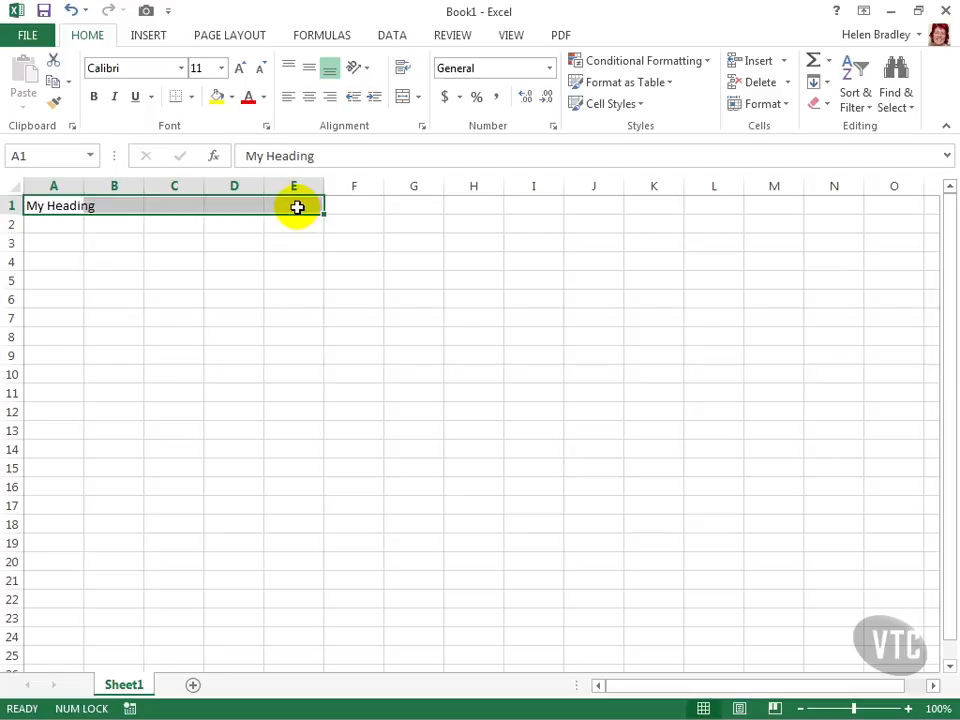
pyautogui.click(405, 97)
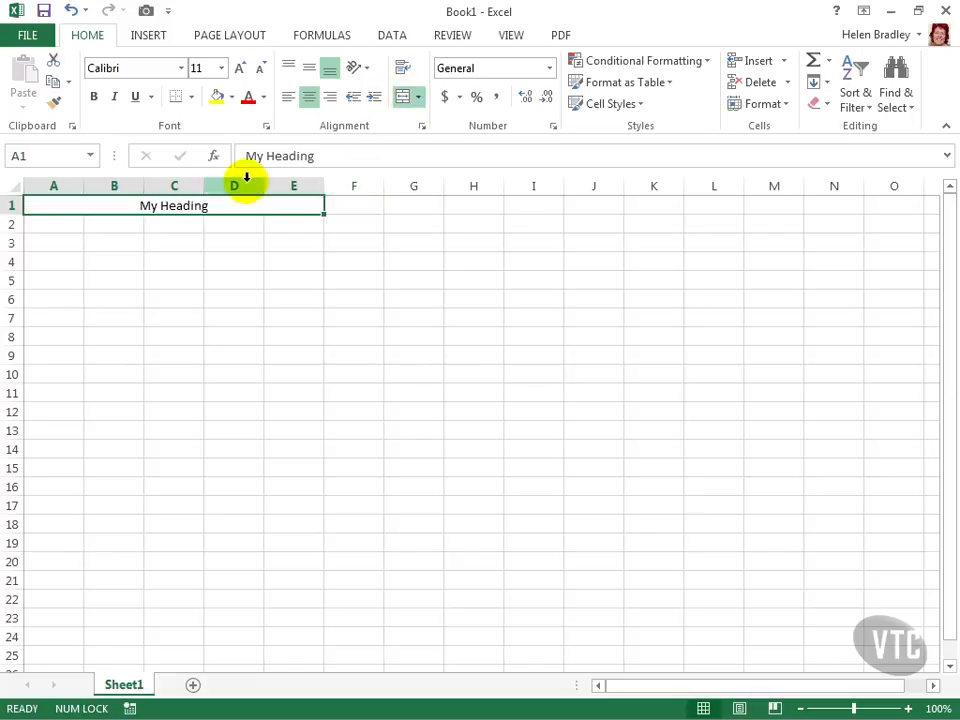
# - Set the merged heading's font to Tempus Sans ITC at size 26
pyautogui.click(182, 68)
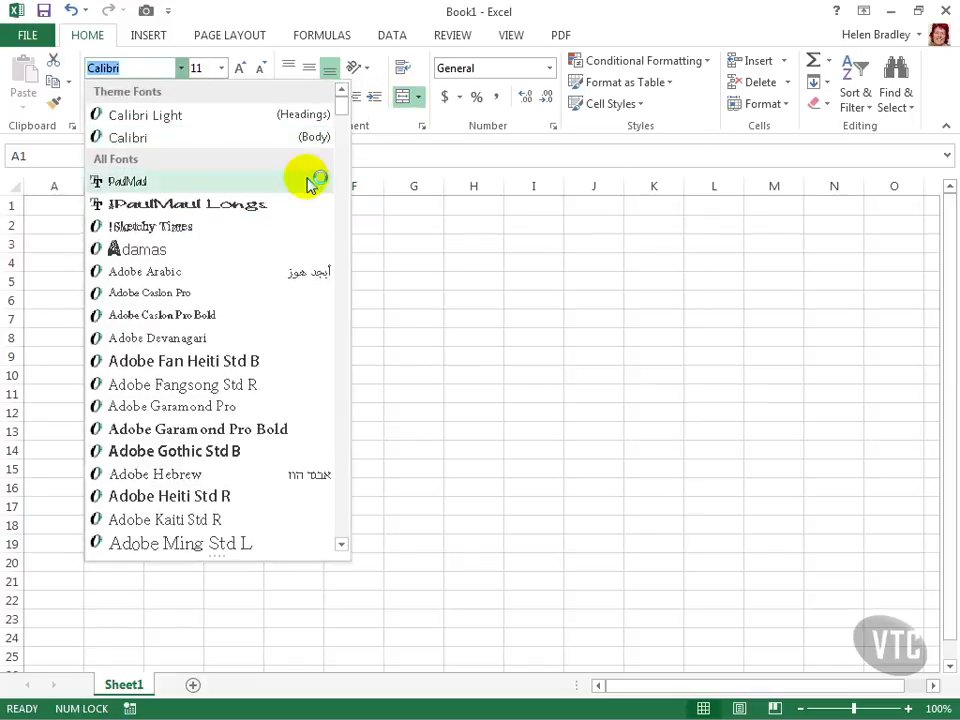
pyautogui.moveTo(342, 104); pyautogui.dragTo(336, 502)
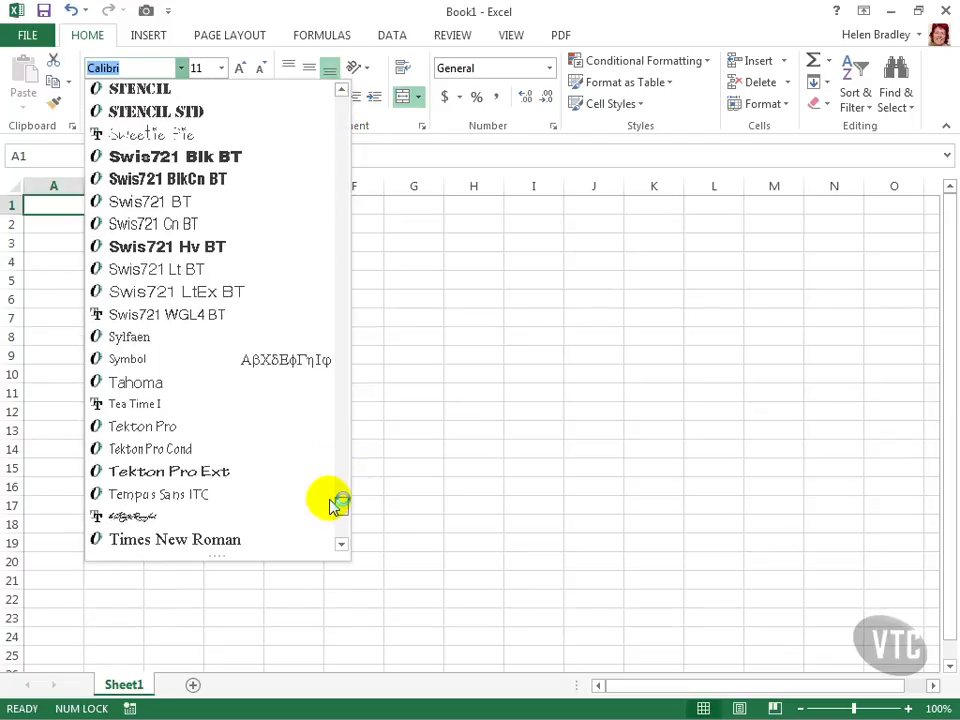
pyautogui.click(137, 495)
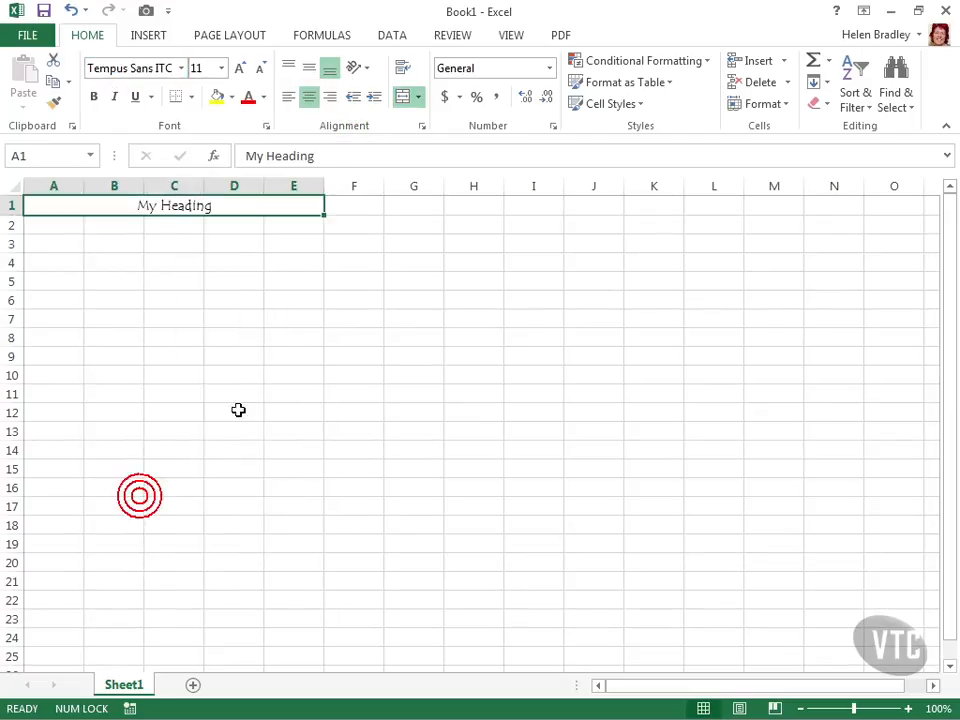
pyautogui.click(222, 75)
pyautogui.click(204, 288)
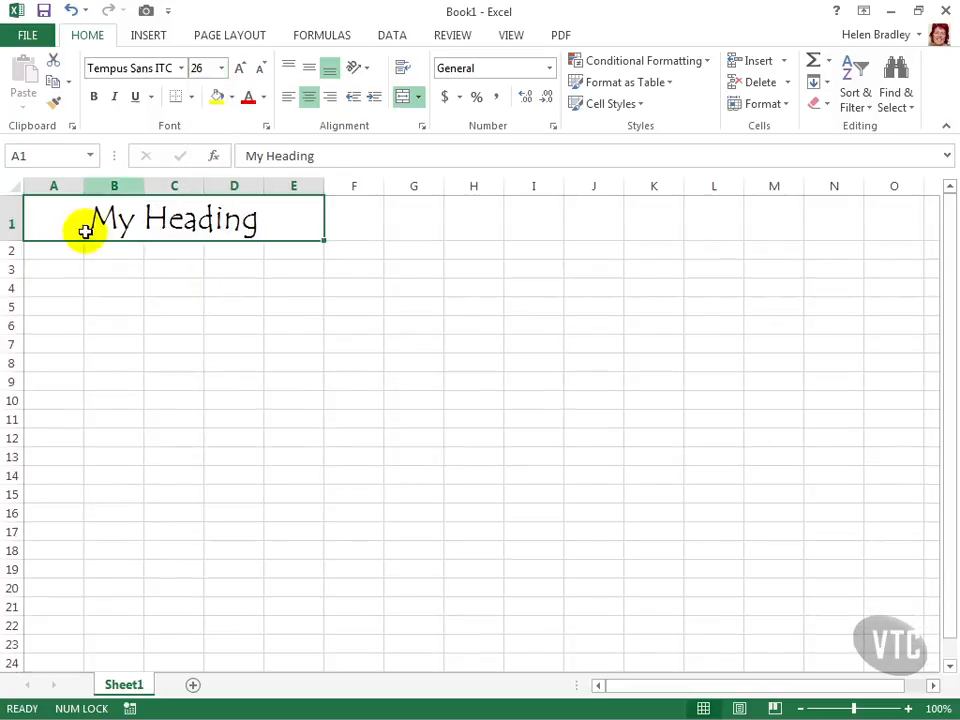
# - Color the heading text white and fill its merged cell with dark orange
pyautogui.click(264, 97)
pyautogui.click(251, 160)
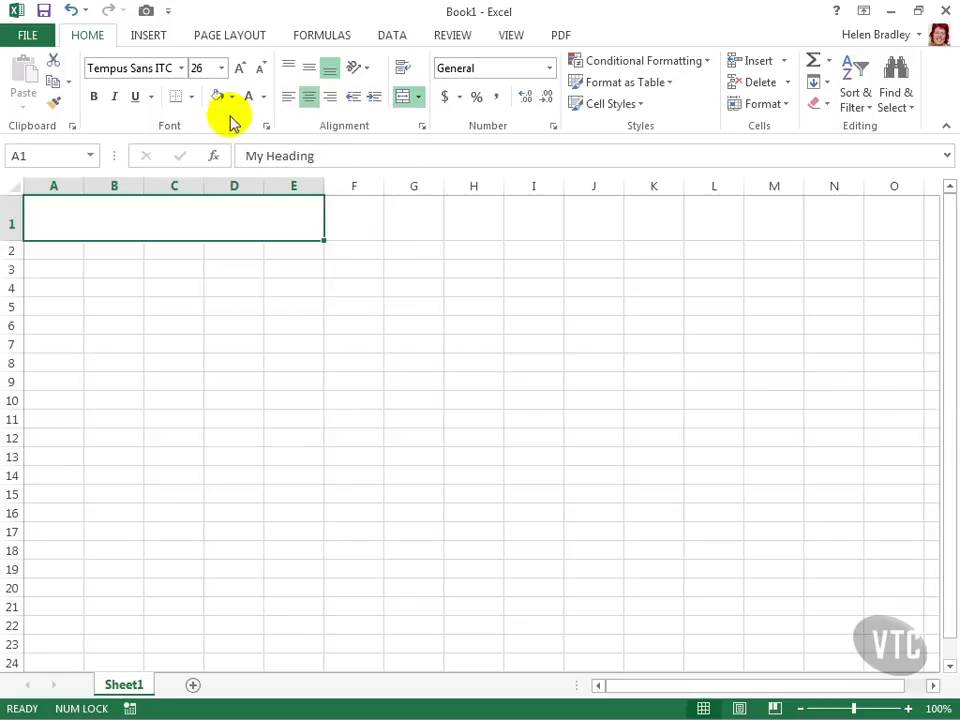
pyautogui.click(231, 97)
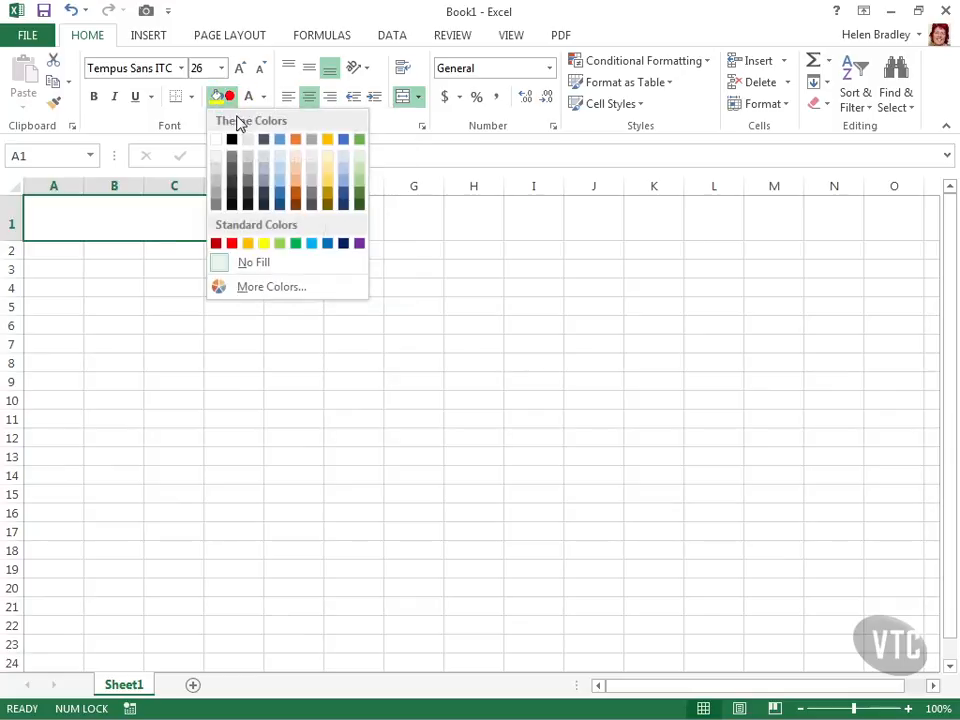
pyautogui.click(296, 196)
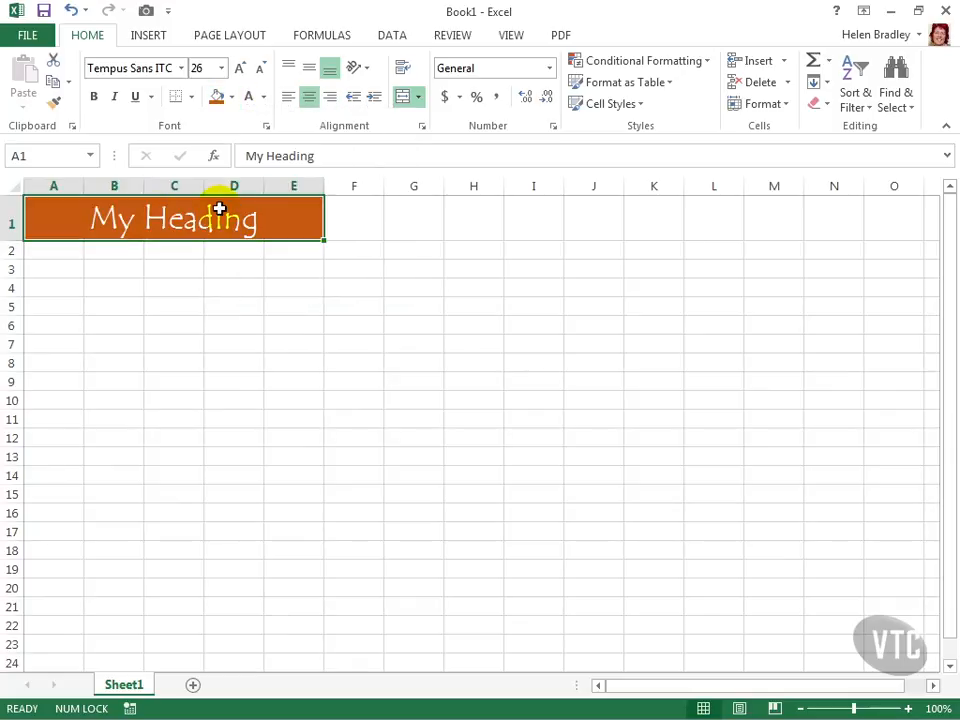
# - Apply a Thick Box Border to the heading cell after choosing a darker blue line color and the thickest solid line style
pyautogui.click(192, 97)
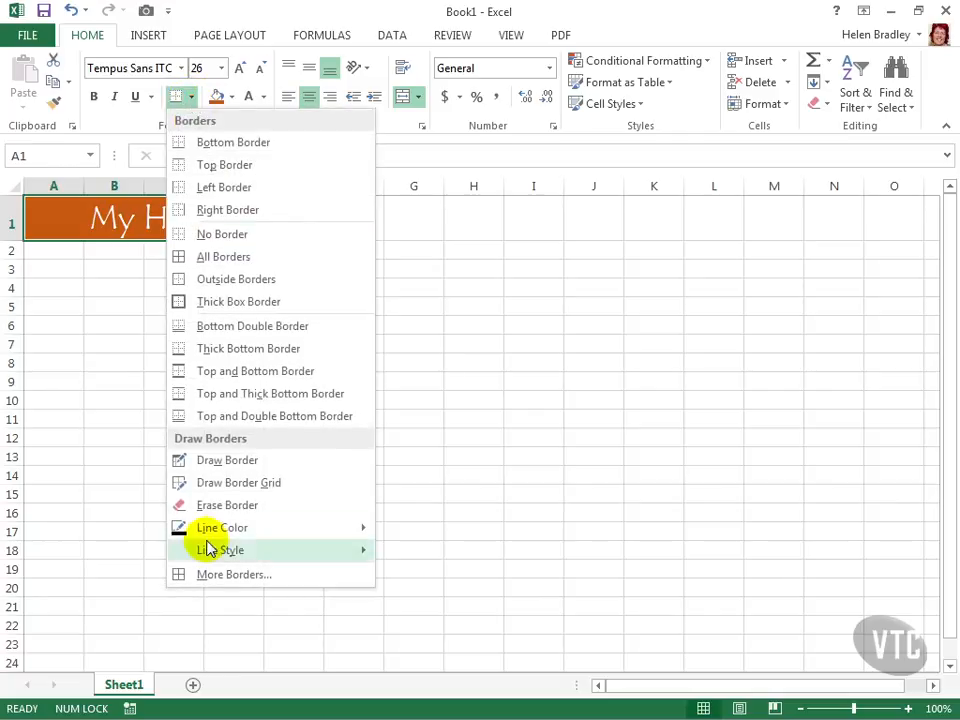
pyautogui.moveTo(207, 532)
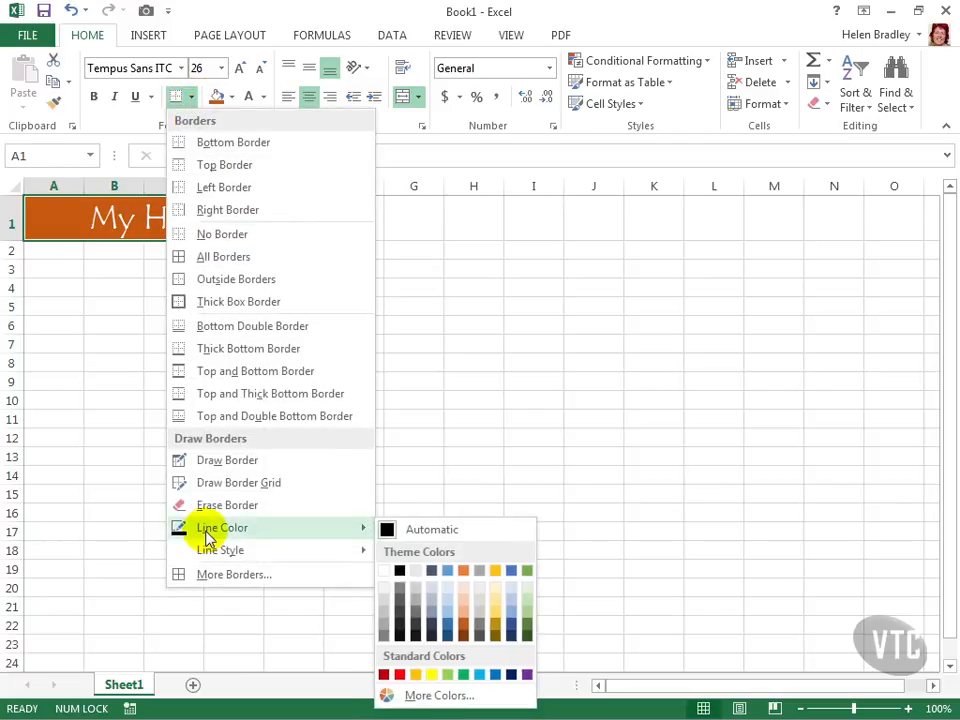
pyautogui.click(514, 628)
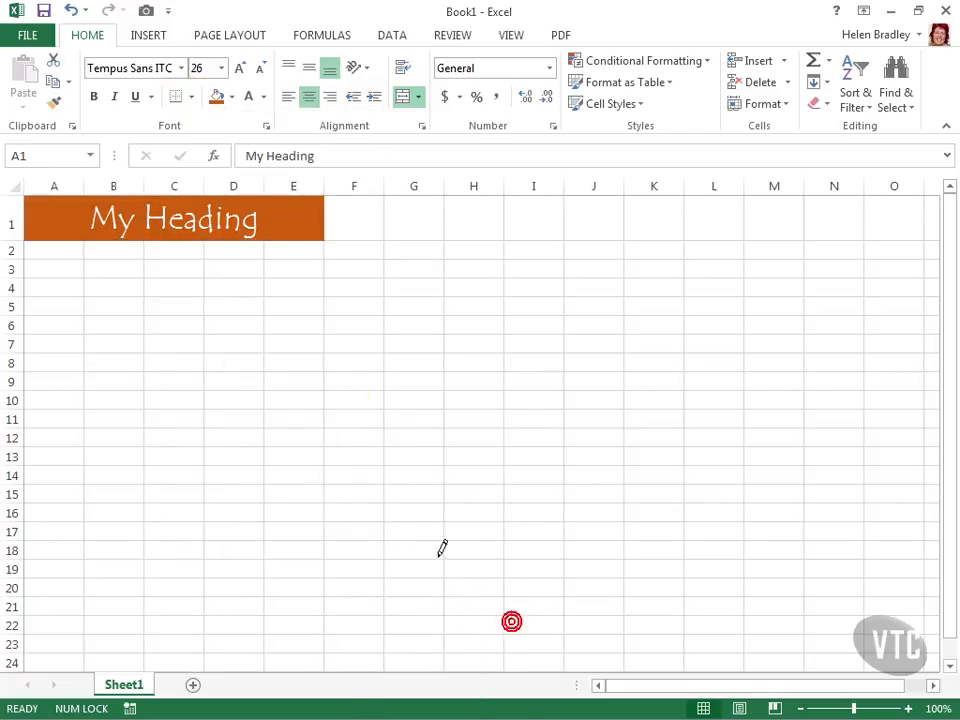
pyautogui.click(192, 97)
pyautogui.moveTo(244, 553)
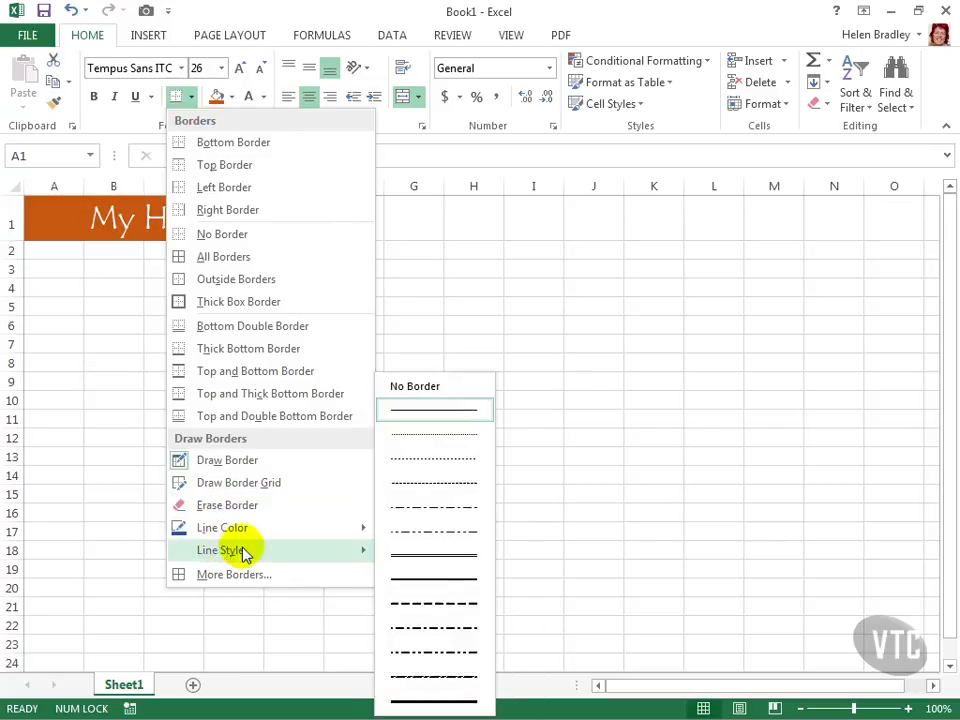
pyautogui.click(455, 704)
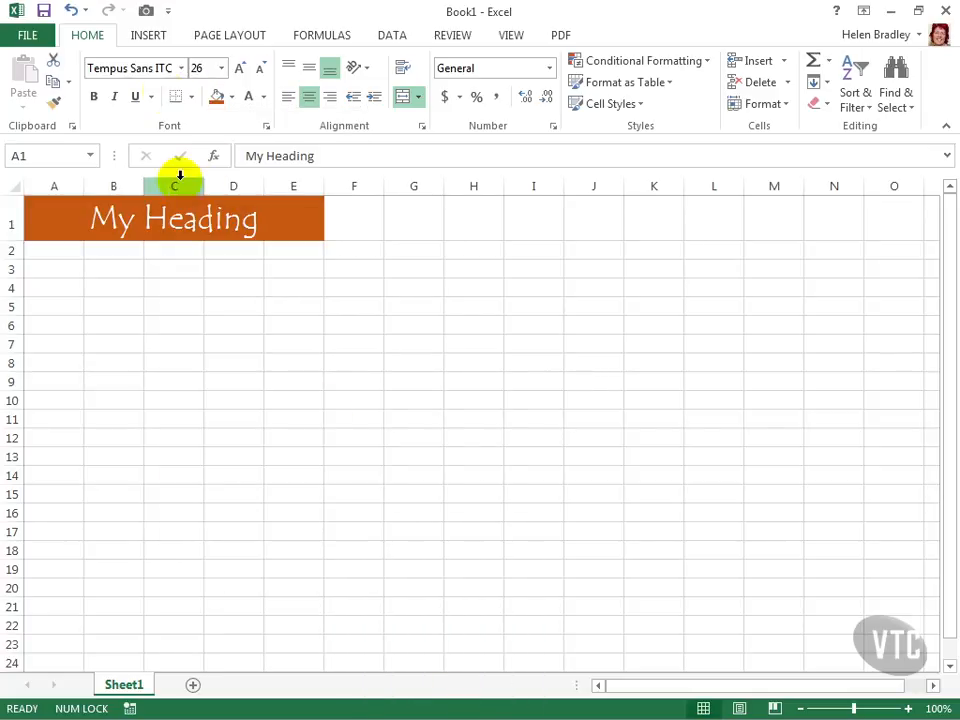
pyautogui.click(192, 97)
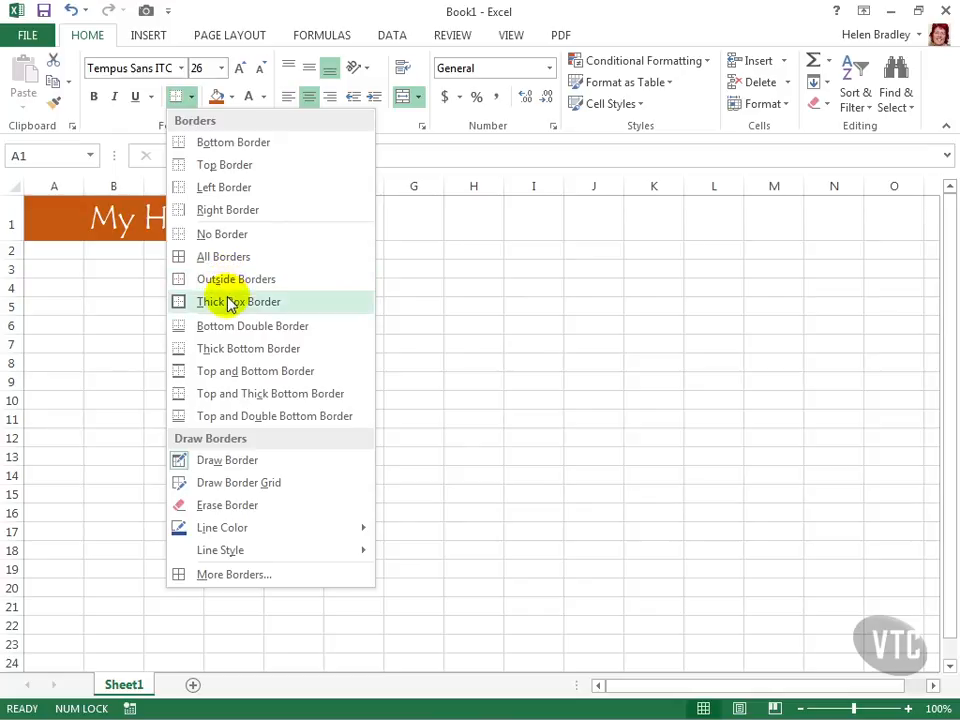
pyautogui.click(227, 298)
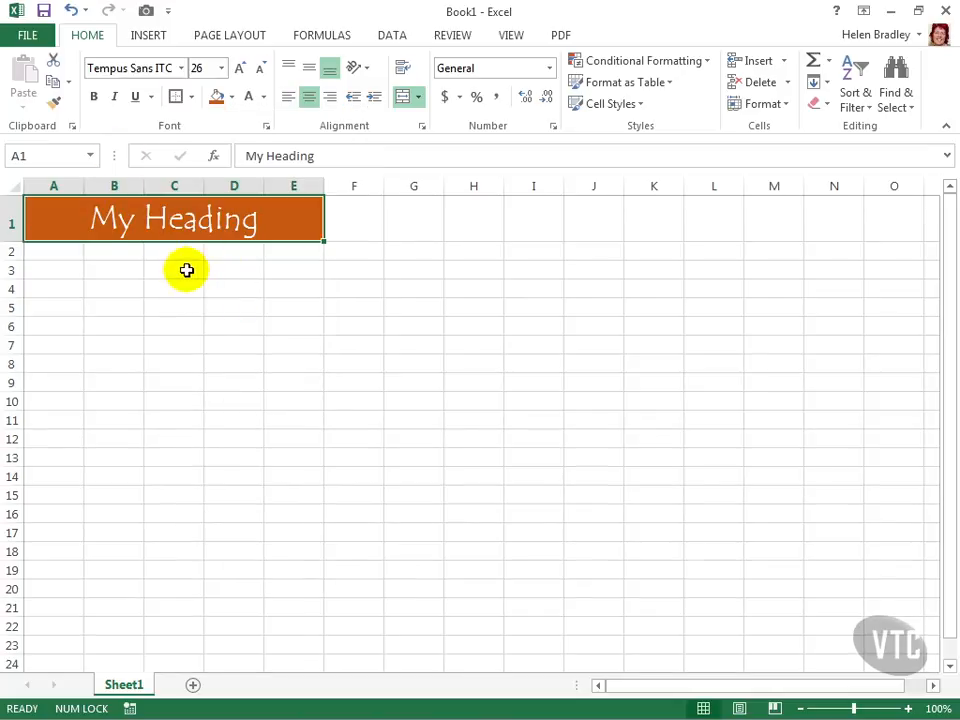
pyautogui.click(186, 270)
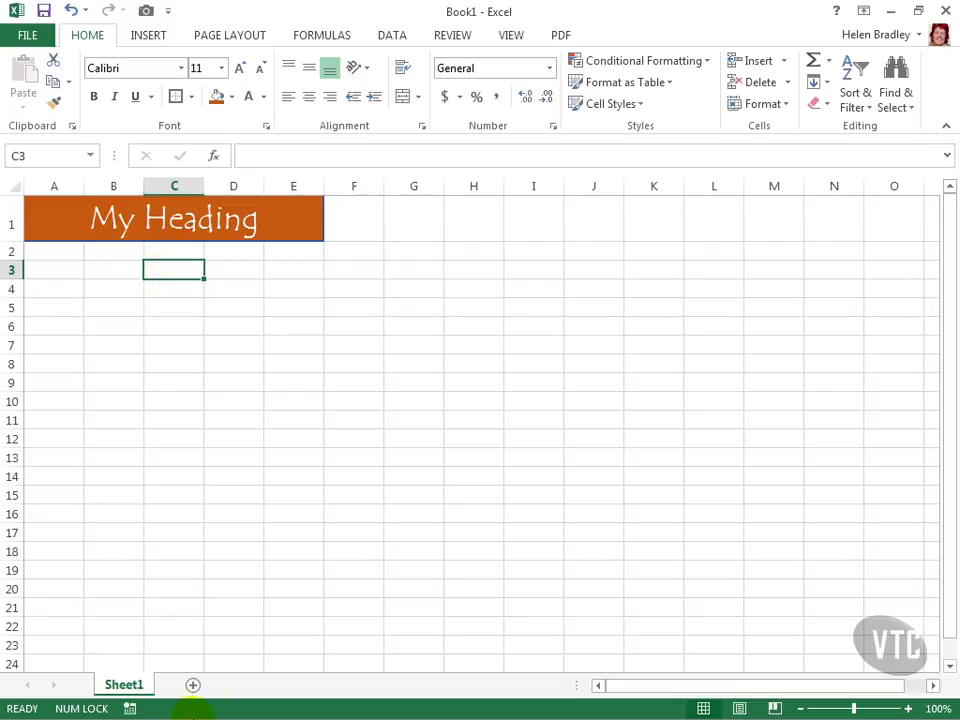
# - Add a new worksheet and enter "My Heading" in its cell A1
pyautogui.click(193, 685)
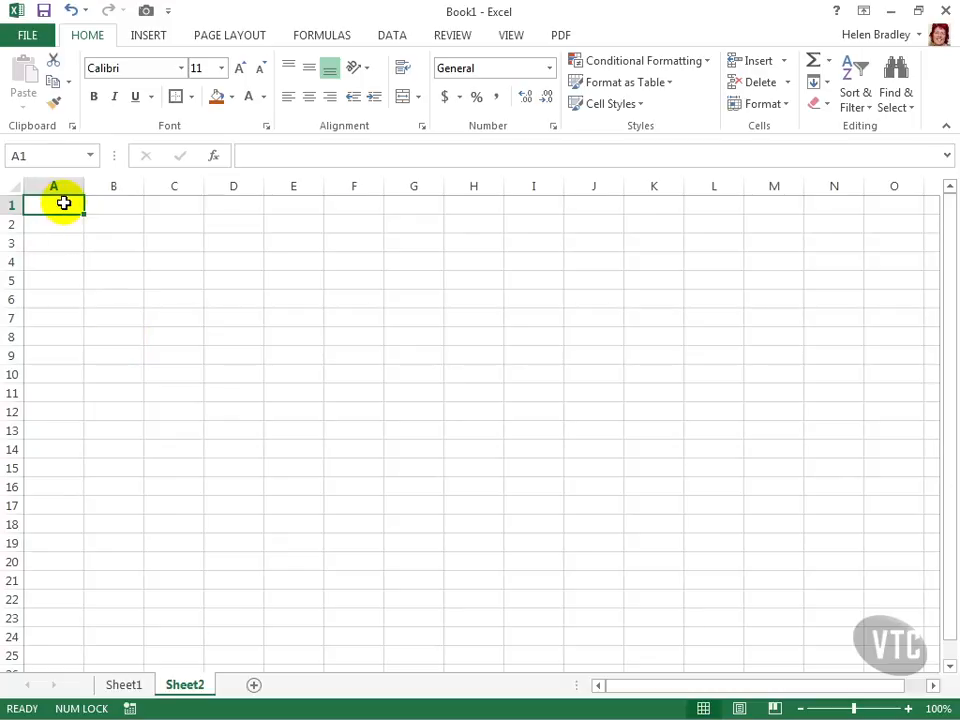
pyautogui.write('My Heading')
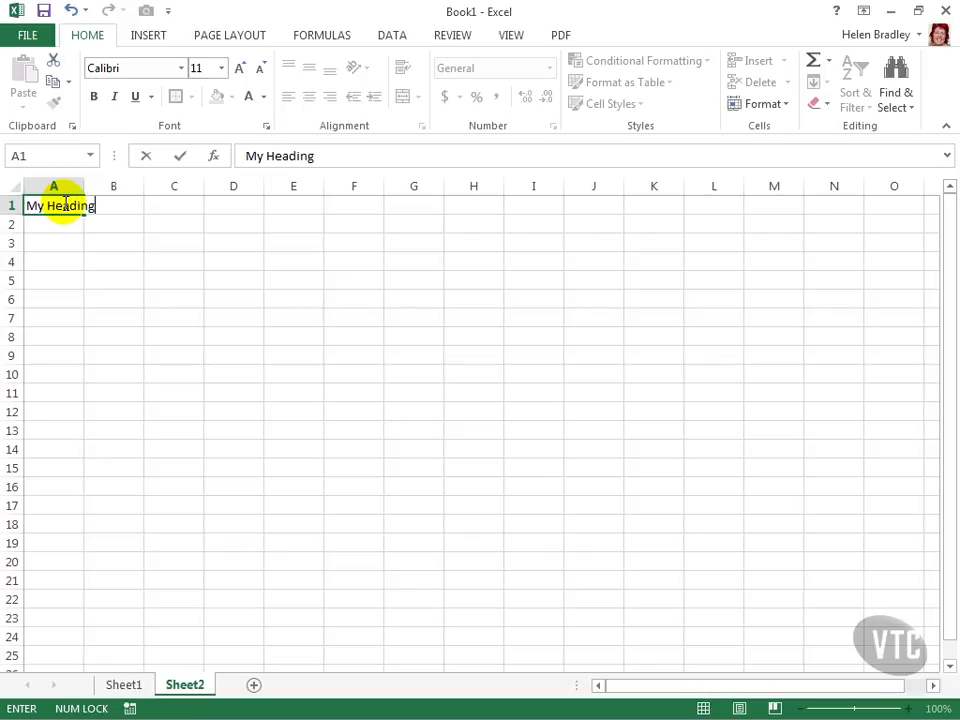
pyautogui.press('Return')
# - With A1:E1 selected, start recording a macro named Fun_heading in the Personal Macro Workbook, described as "Colorful heading"
pyautogui.moveTo(47, 204); pyautogui.dragTo(283, 206)
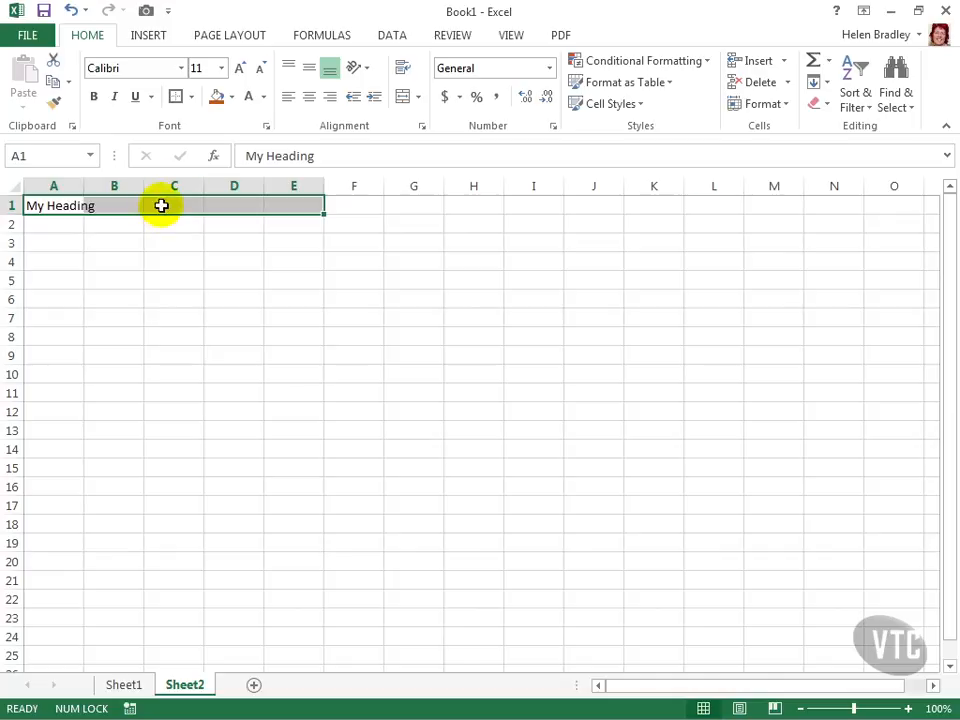
pyautogui.click(508, 36)
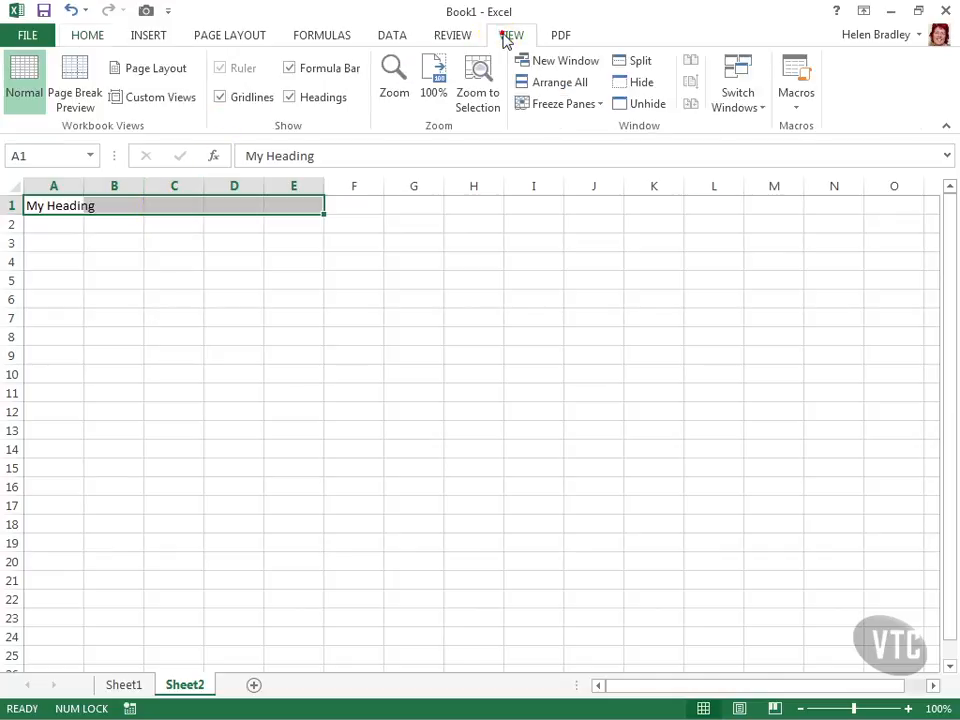
pyautogui.click(798, 112)
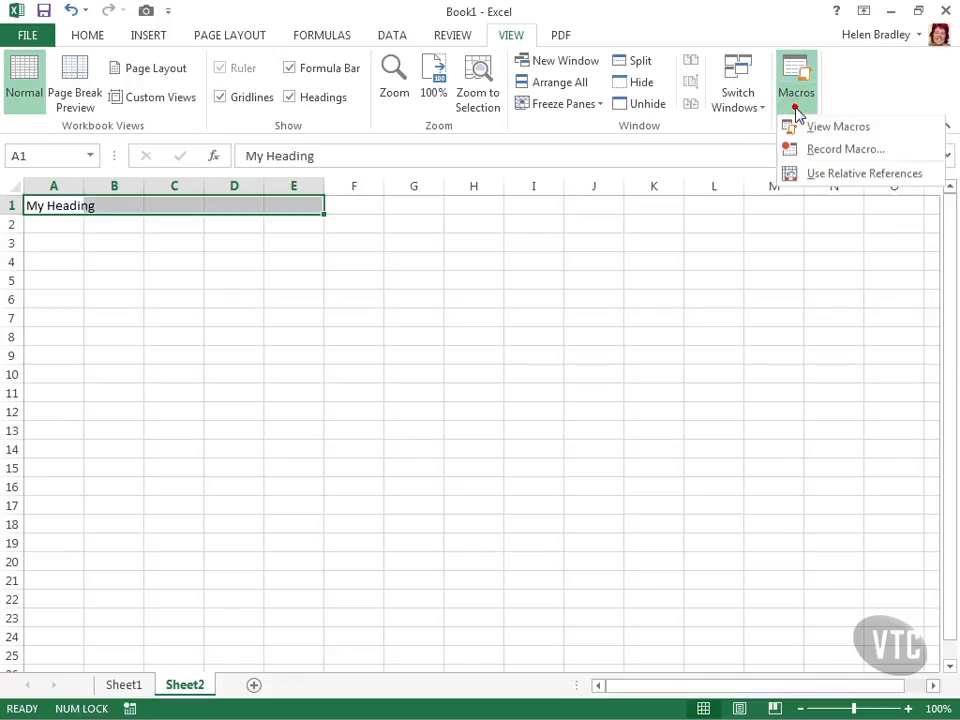
pyautogui.click(815, 152)
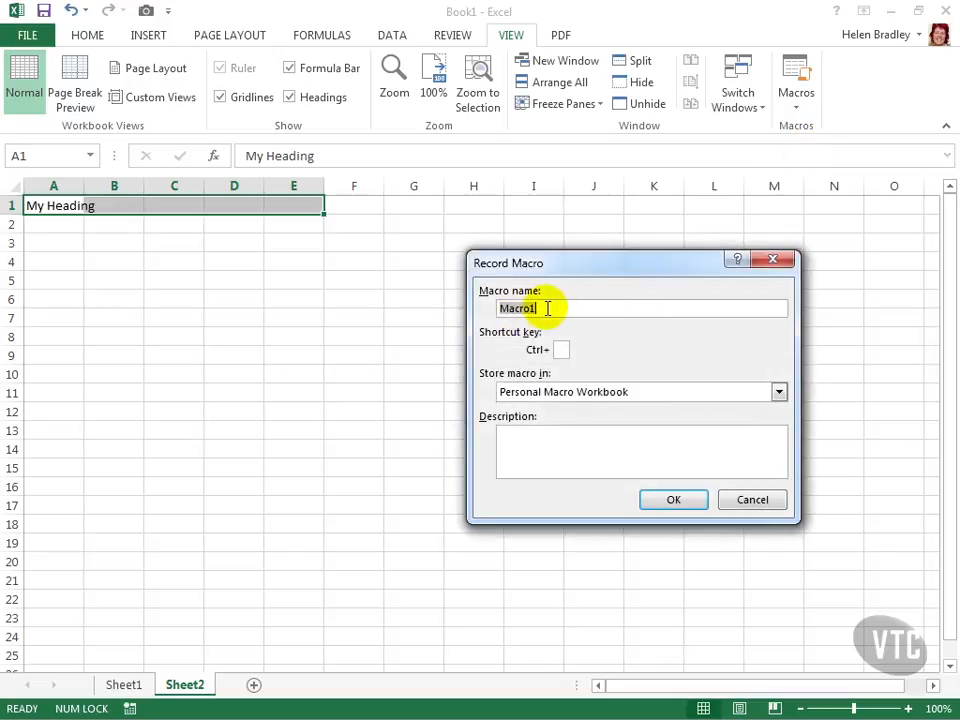
pyautogui.write('Fun_heading')
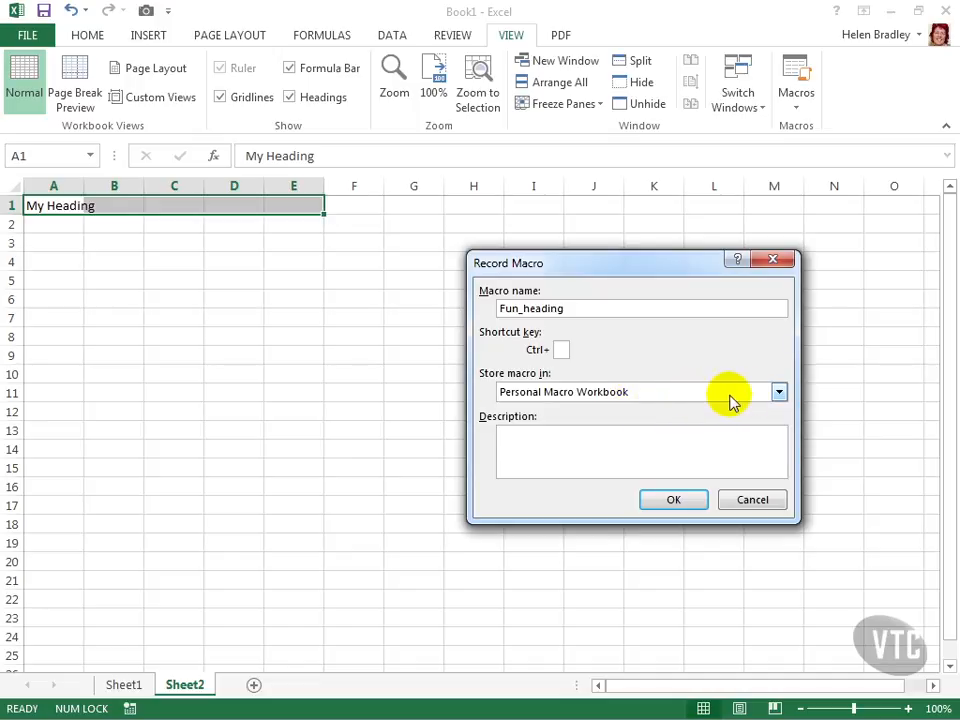
pyautogui.click(778, 393)
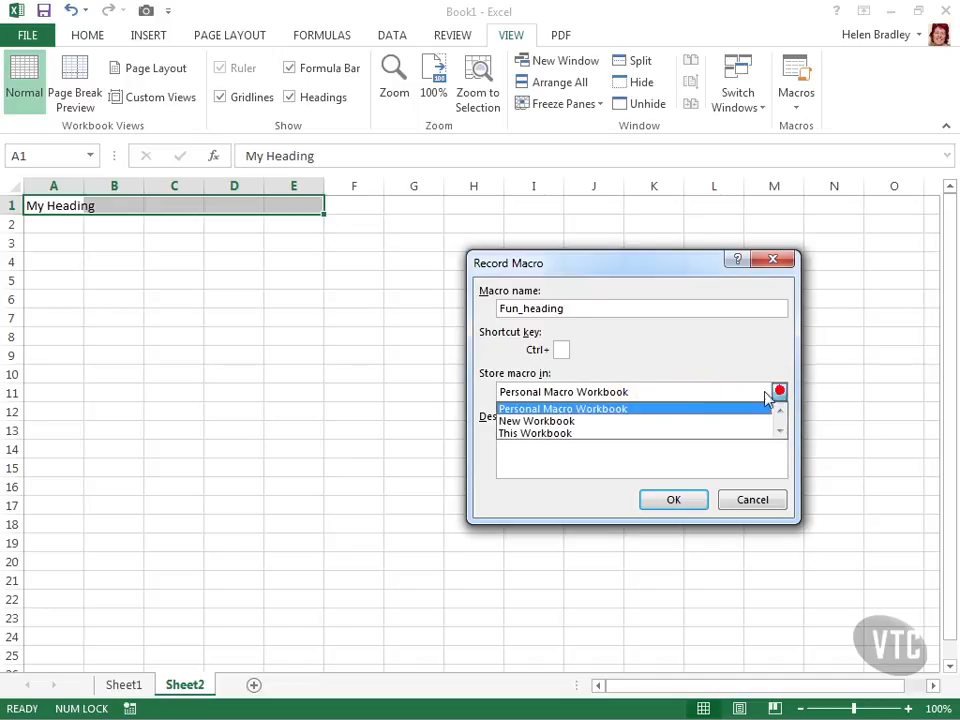
pyautogui.click(597, 413)
pyautogui.click(557, 441)
pyautogui.click(579, 440)
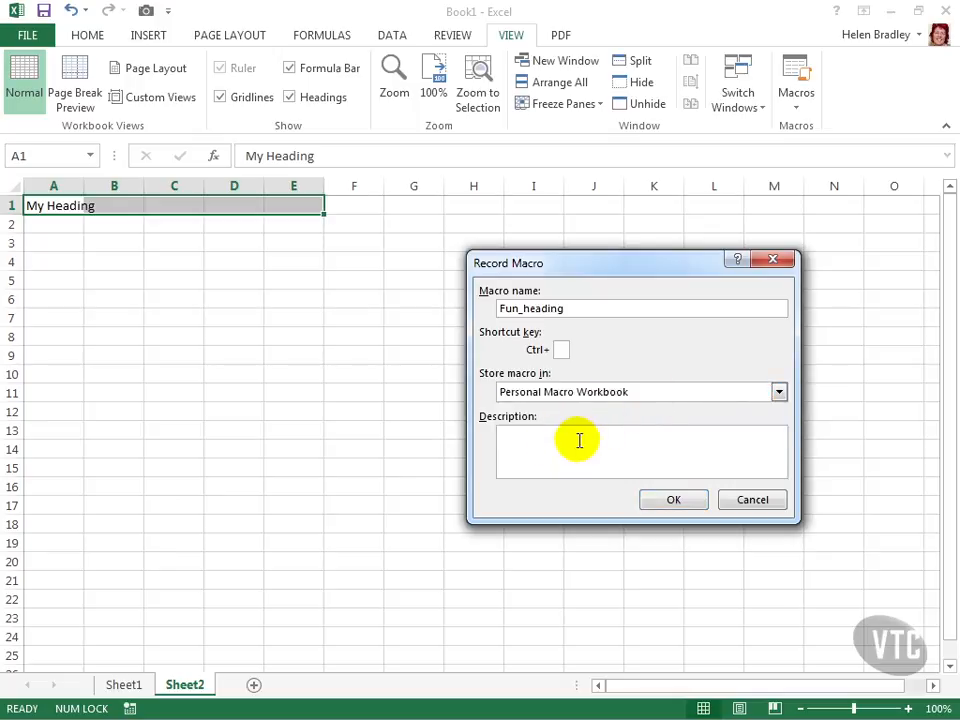
pyautogui.write('Colorful heading')
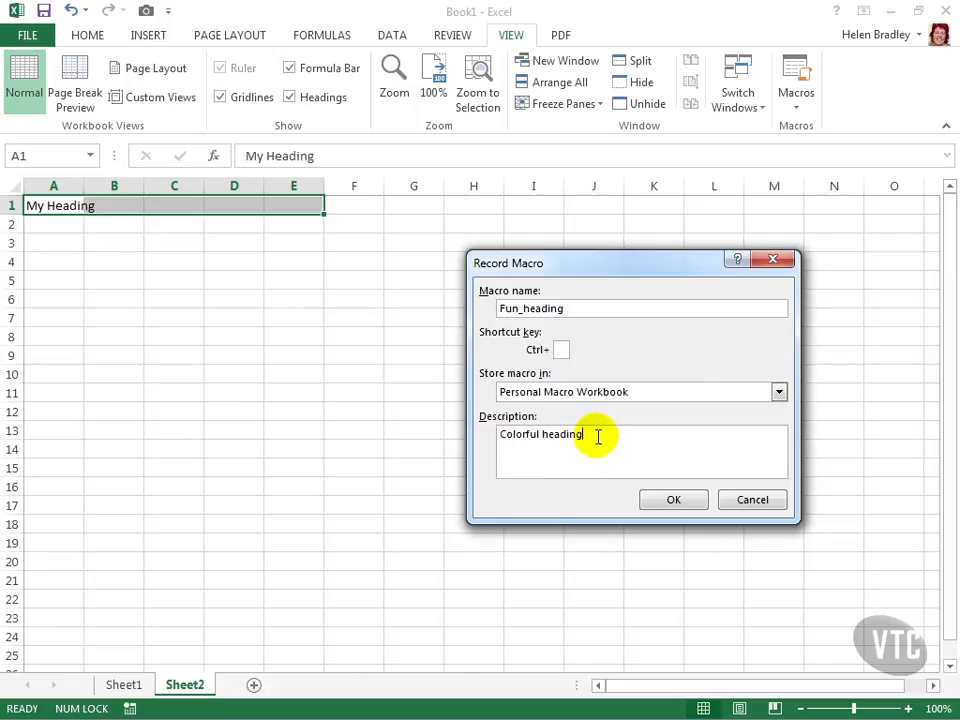
pyautogui.click(673, 502)
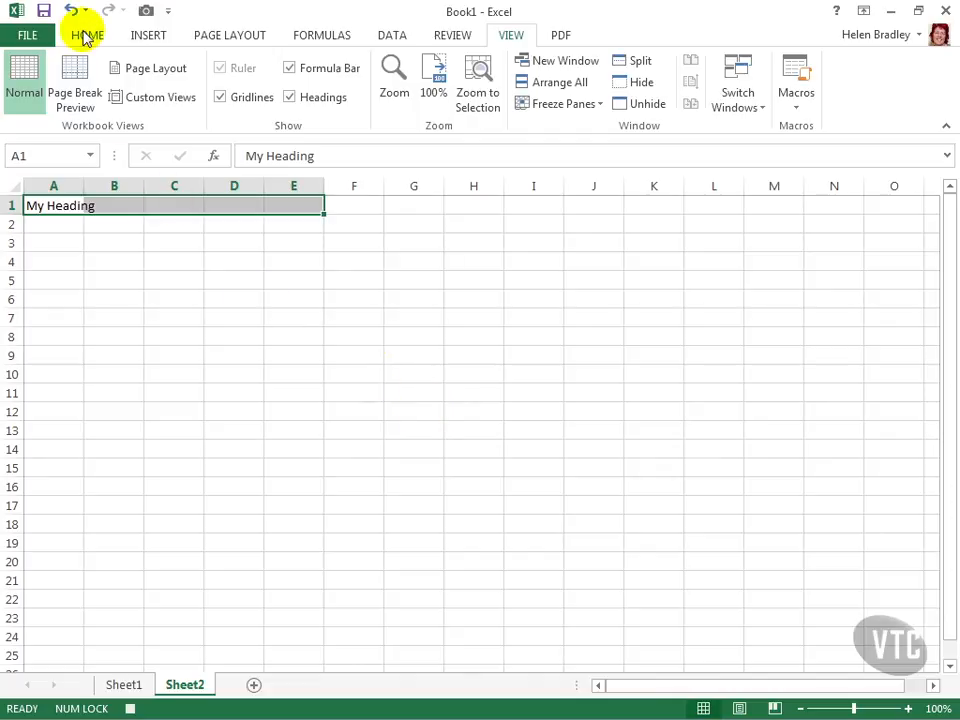
# - Merge and center the heading across A1:E1 on Sheet2 and set its font to Tempus Sans ITC, size 26
pyautogui.click(86, 37)
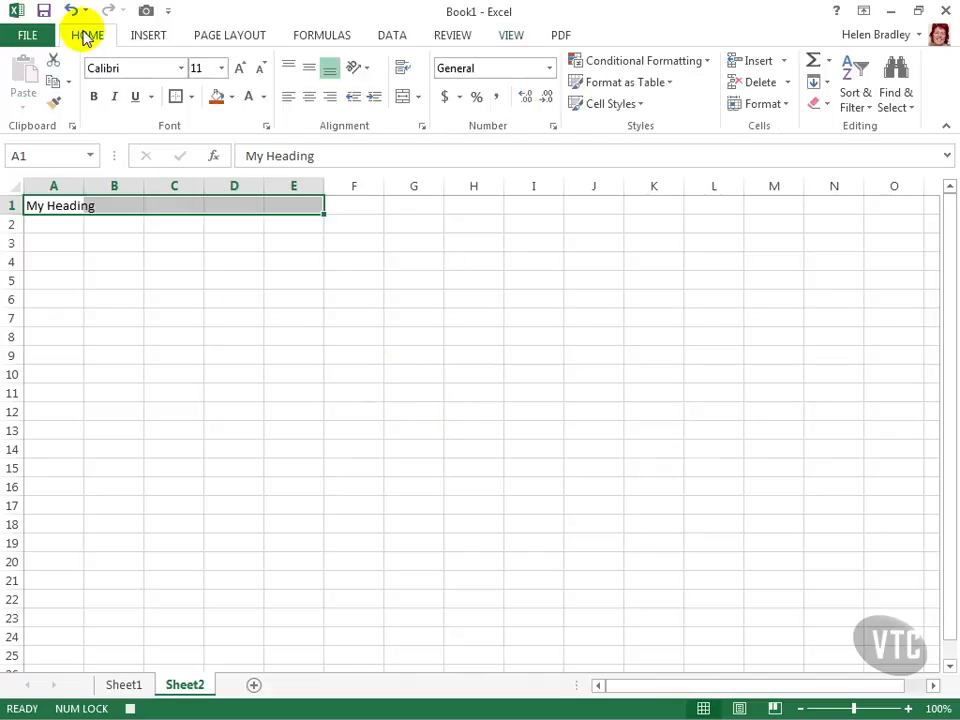
pyautogui.click(404, 98)
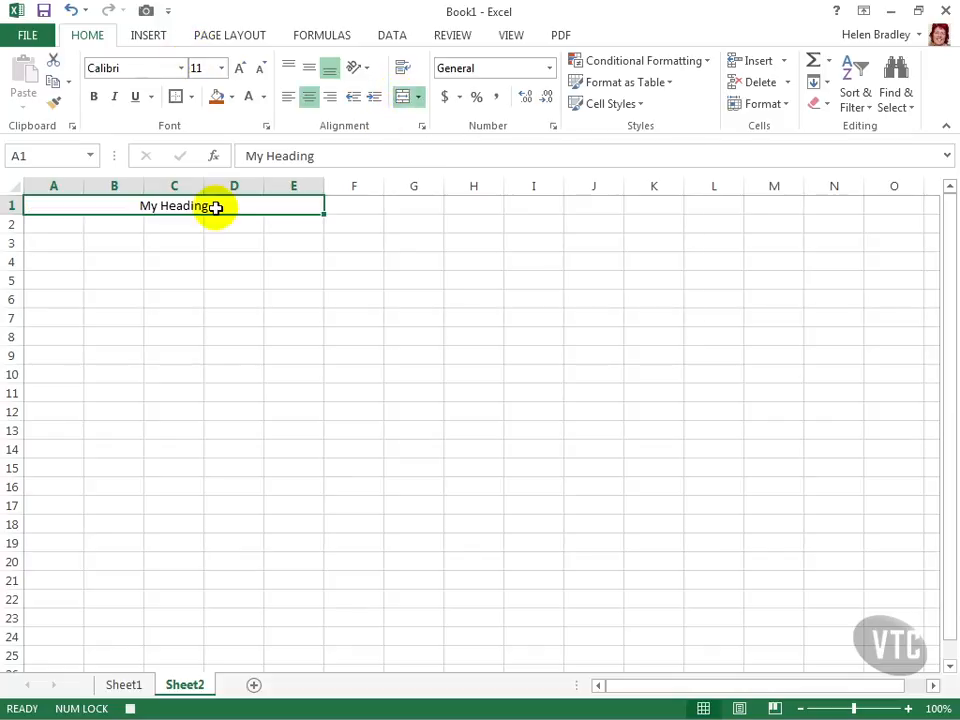
pyautogui.click(180, 68)
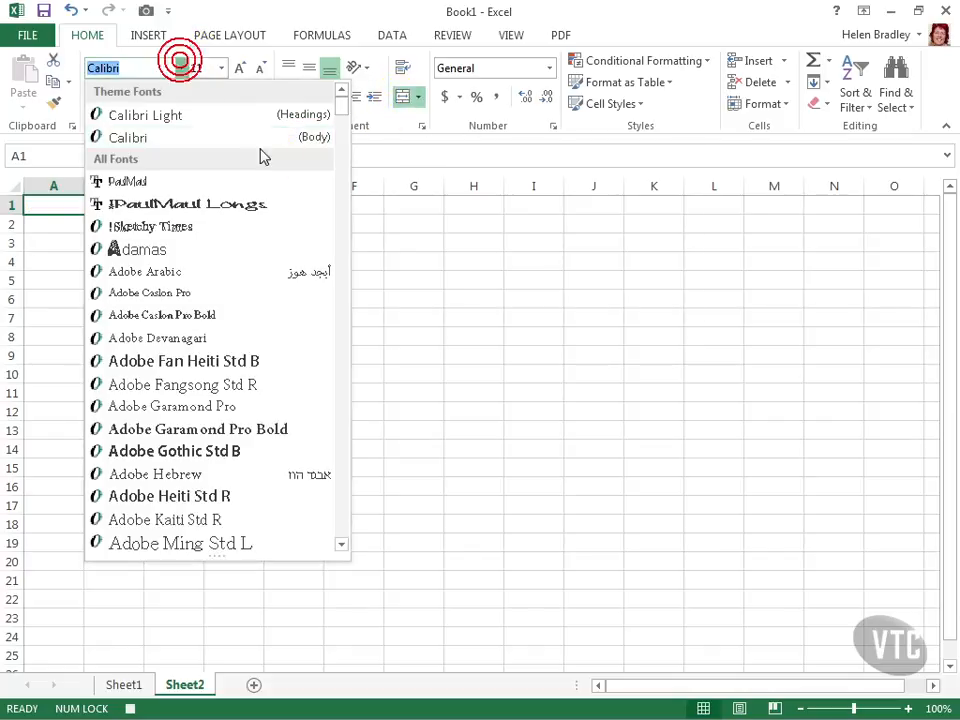
pyautogui.moveTo(345, 117); pyautogui.dragTo(344, 507)
pyautogui.click(140, 471)
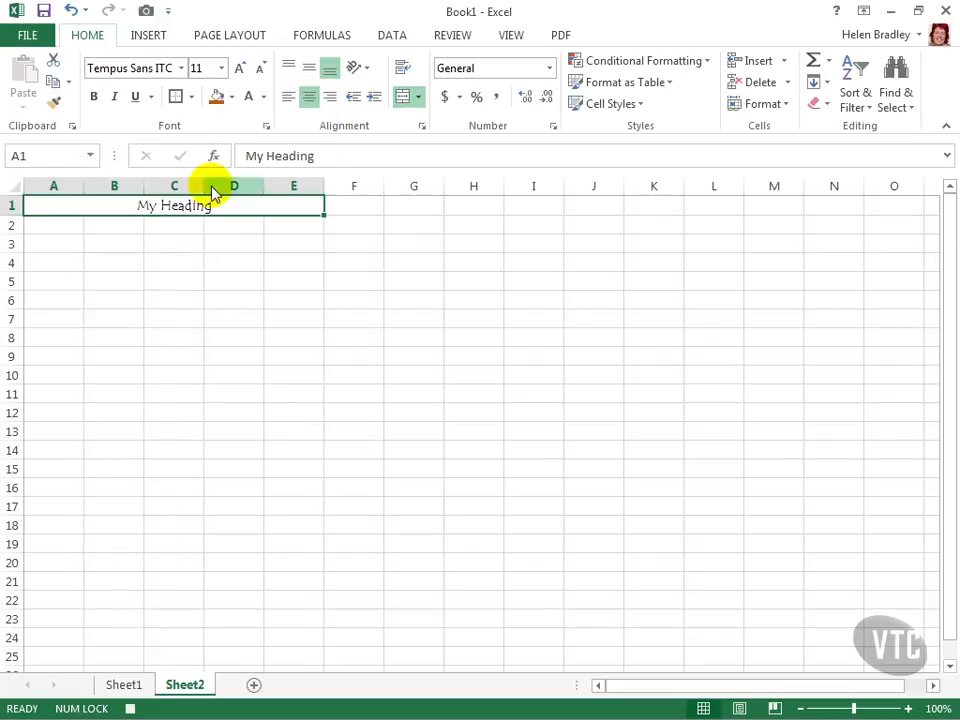
pyautogui.click(222, 68)
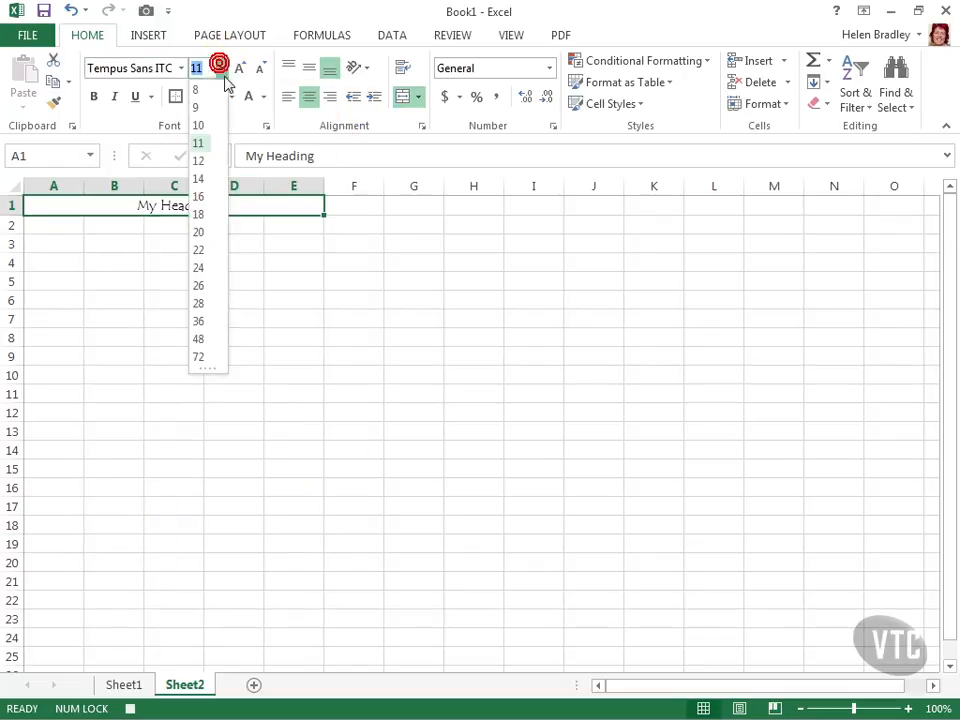
pyautogui.click(199, 286)
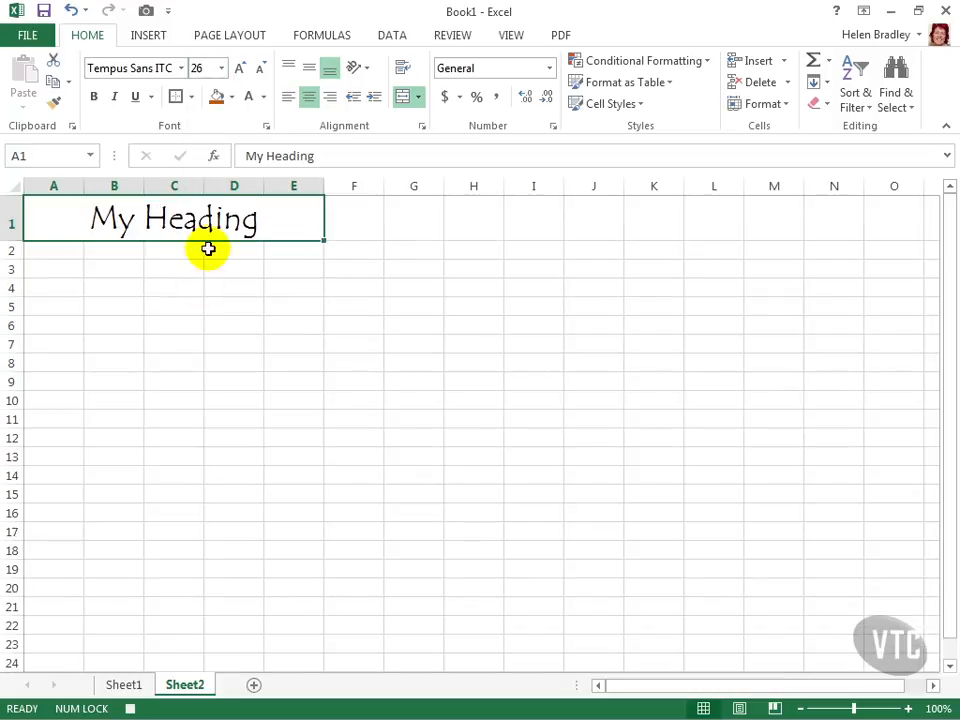
# - Set the Sheet2 heading's text color to white and fill its merged cell with dark orange
pyautogui.click(249, 97)
pyautogui.click(216, 97)
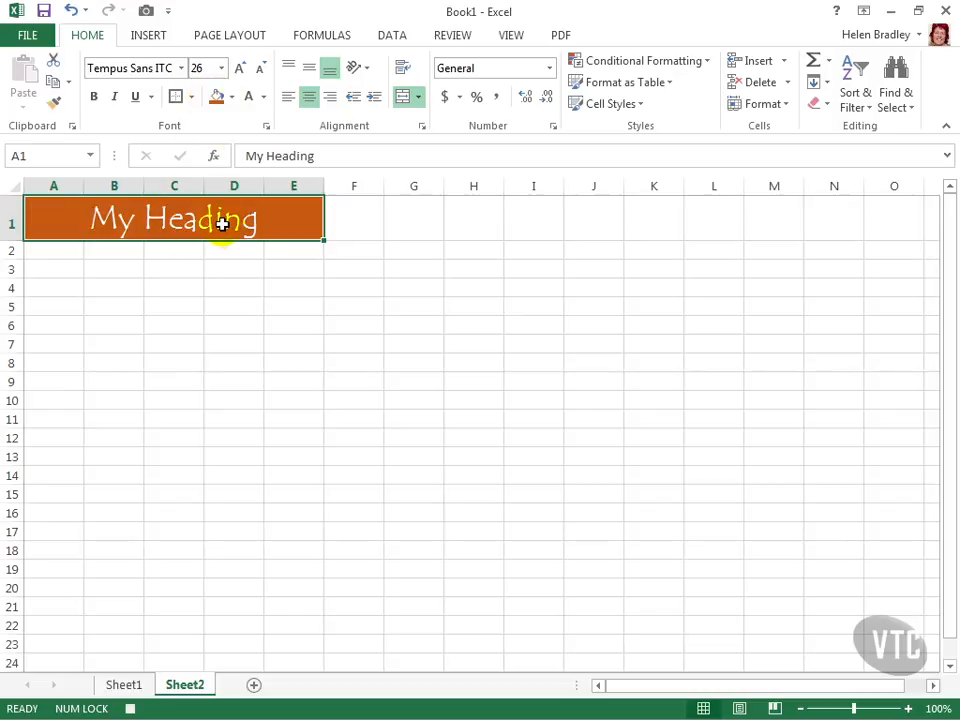
# - Apply a Thick Box Border around the merged heading A1:E1, keeping the current blue line color
pyautogui.click(191, 97)
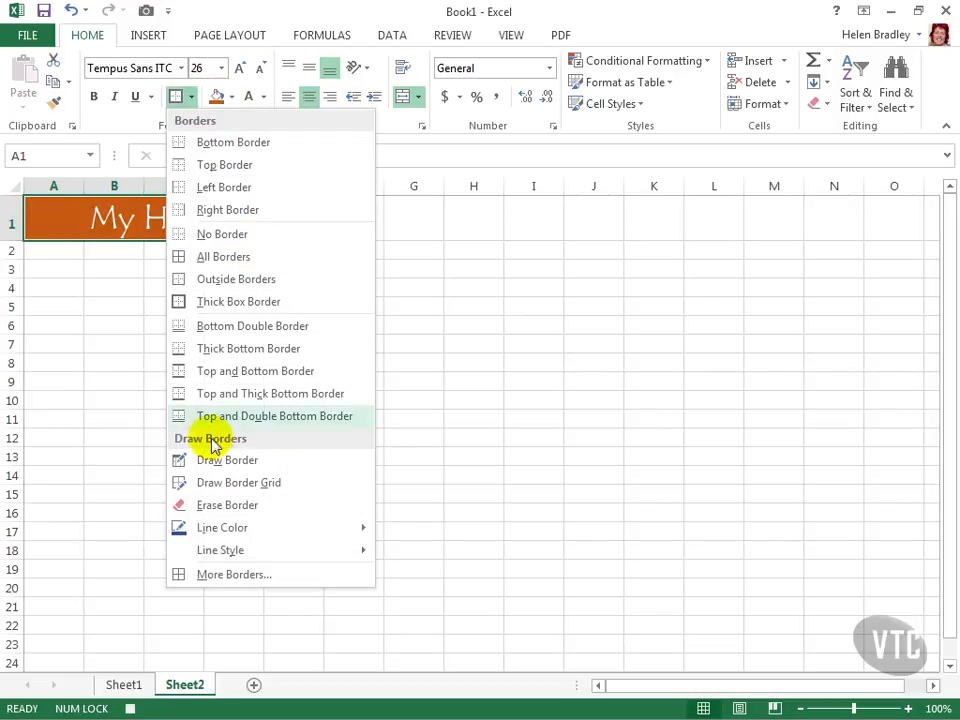
pyautogui.moveTo(222, 530)
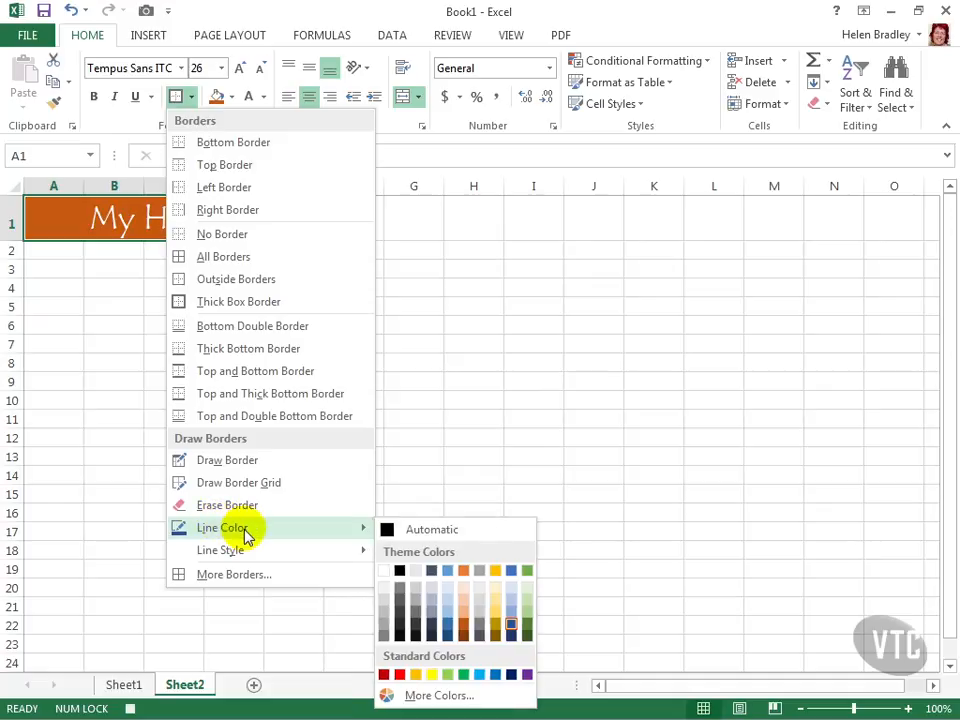
pyautogui.moveTo(224, 552)
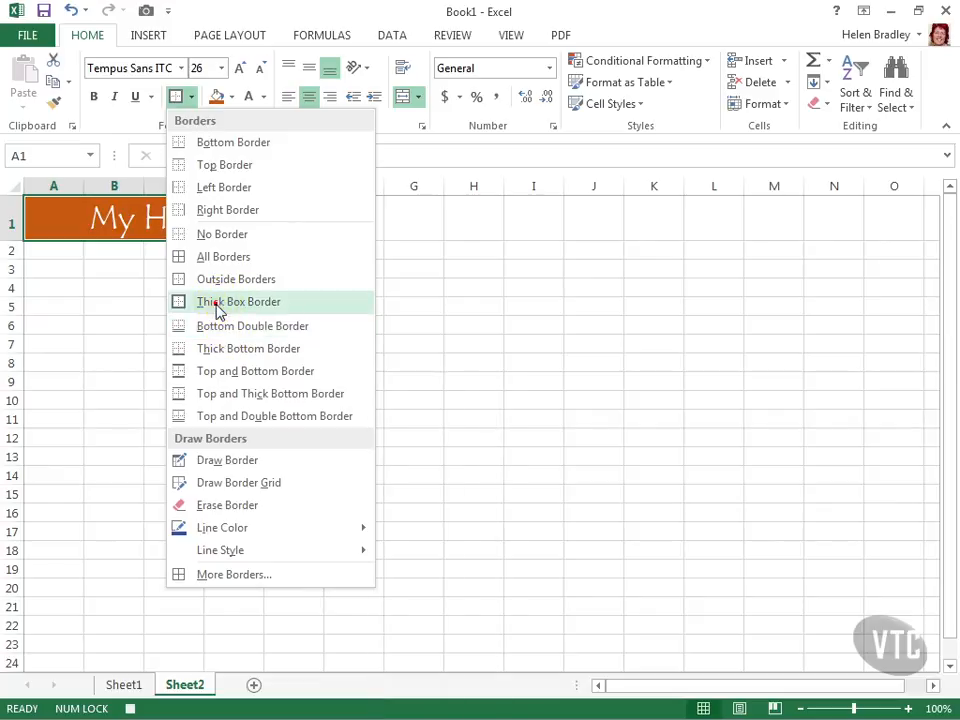
pyautogui.click(216, 302)
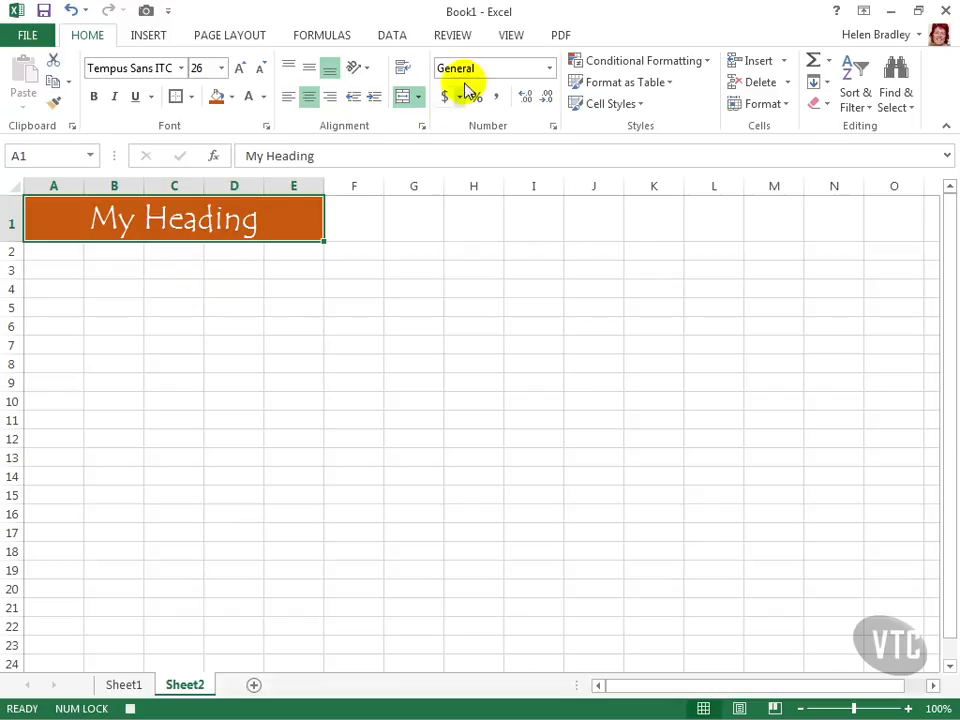
# - Stop recording the Fun_heading macro and select cell B2 to deselect the heading
pyautogui.click(511, 36)
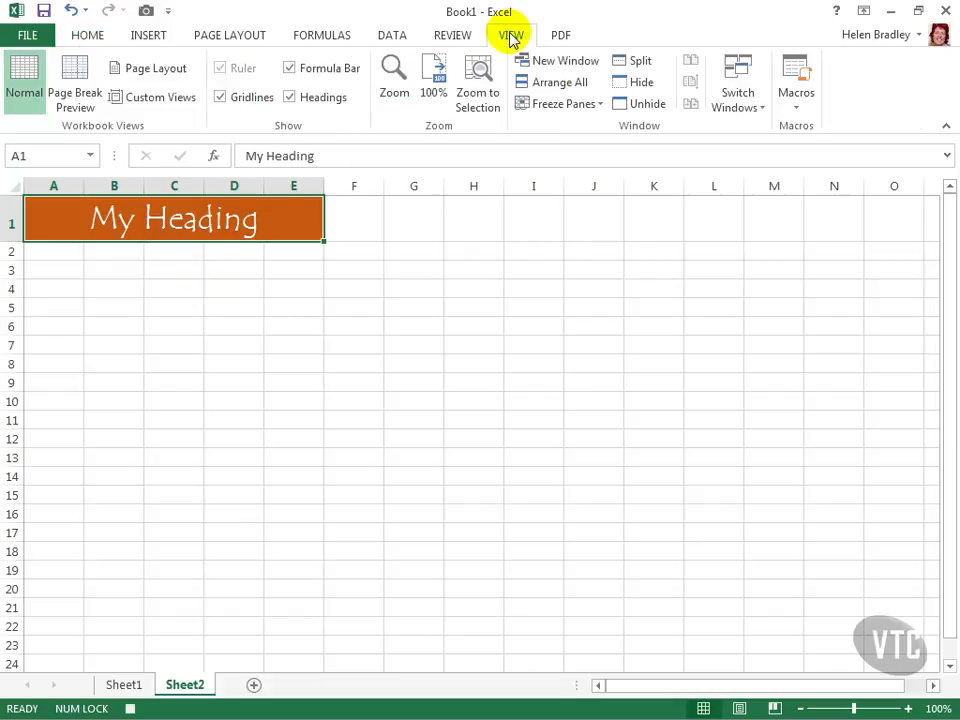
pyautogui.click(797, 112)
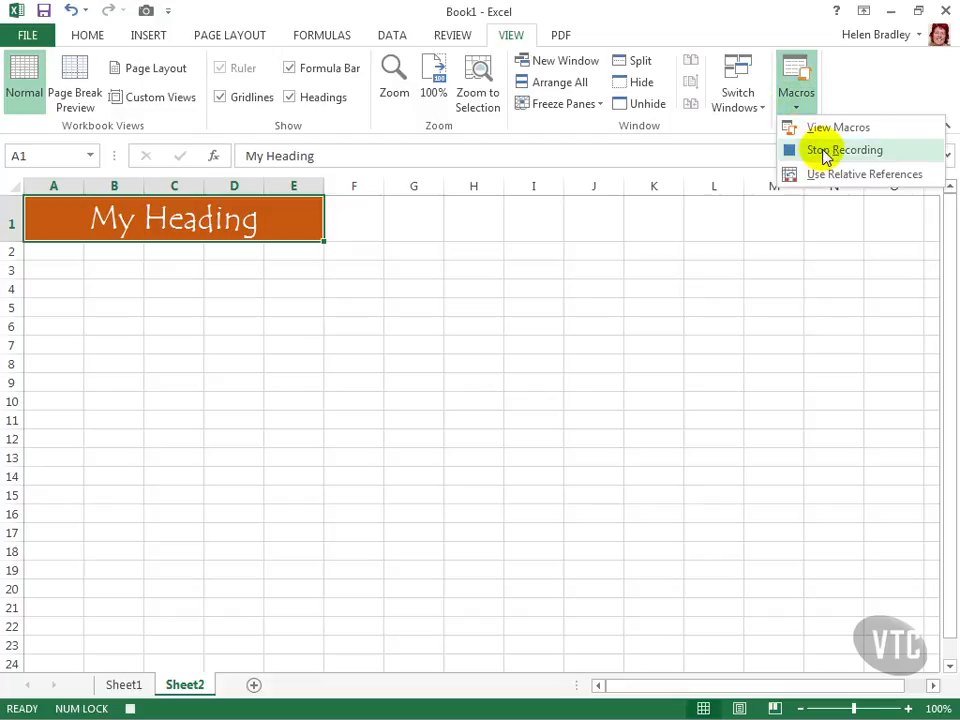
pyautogui.click(825, 152)
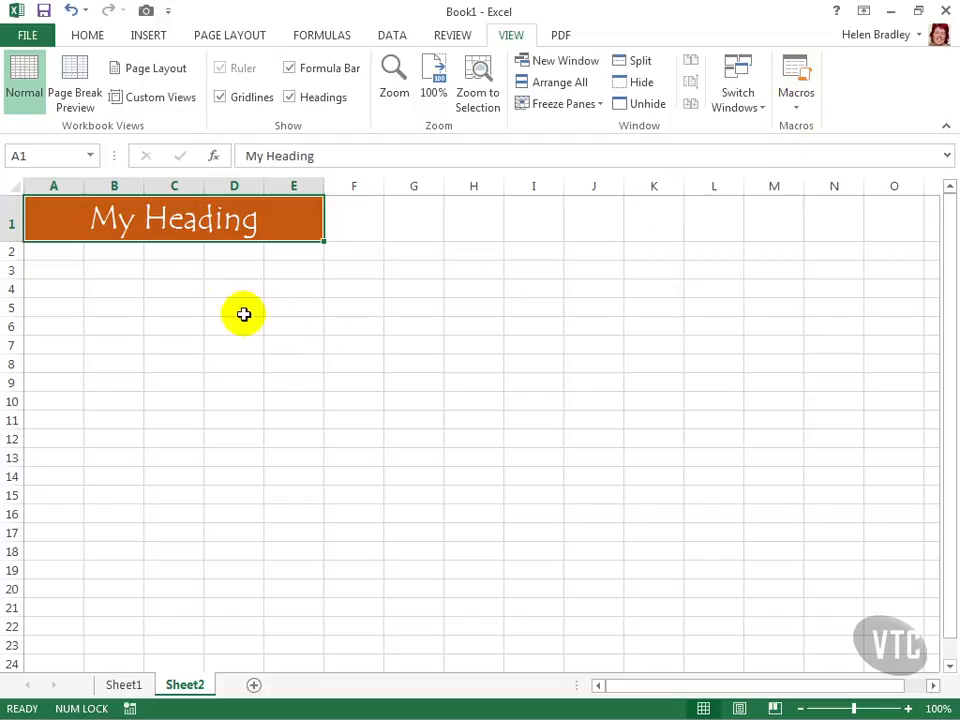
pyautogui.click(133, 253)
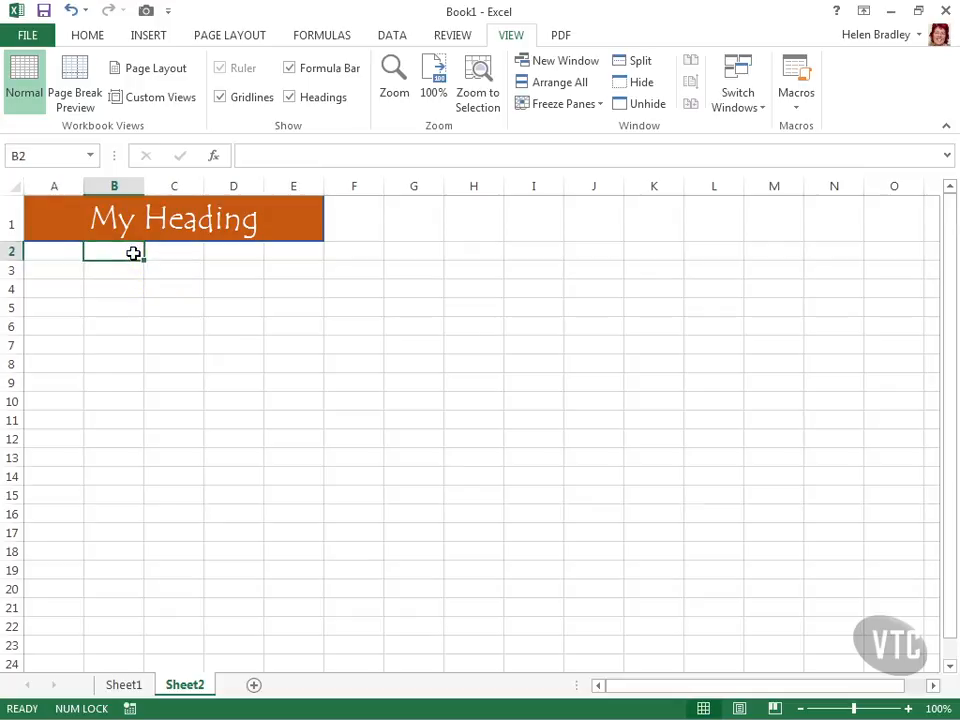
# - Close the Book1 workbook without saving its changes
pyautogui.click(28, 37)
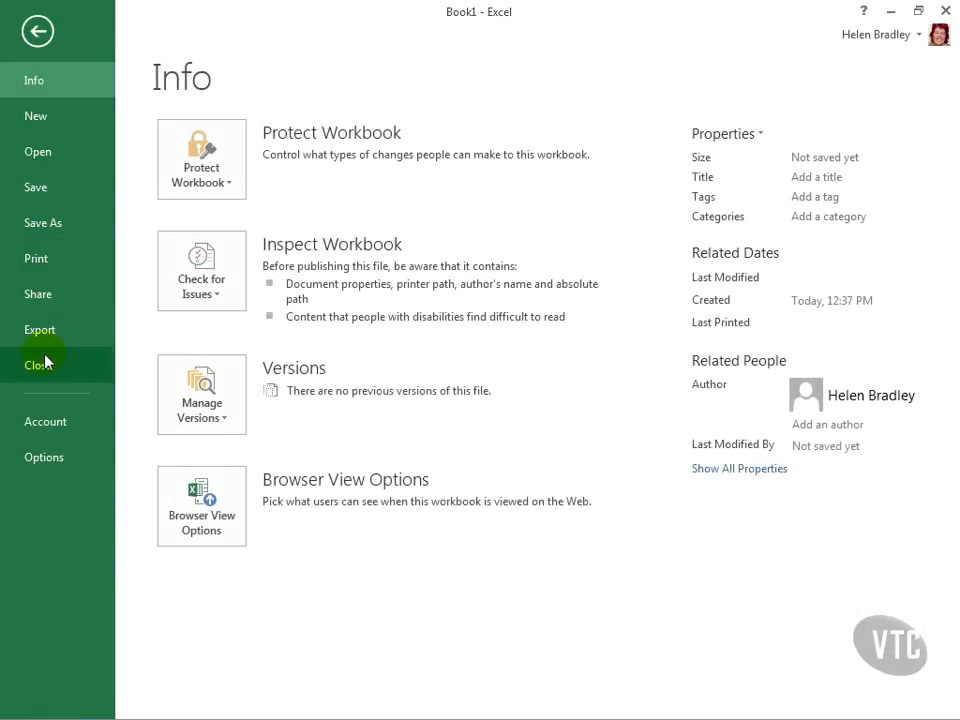
pyautogui.click(45, 368)
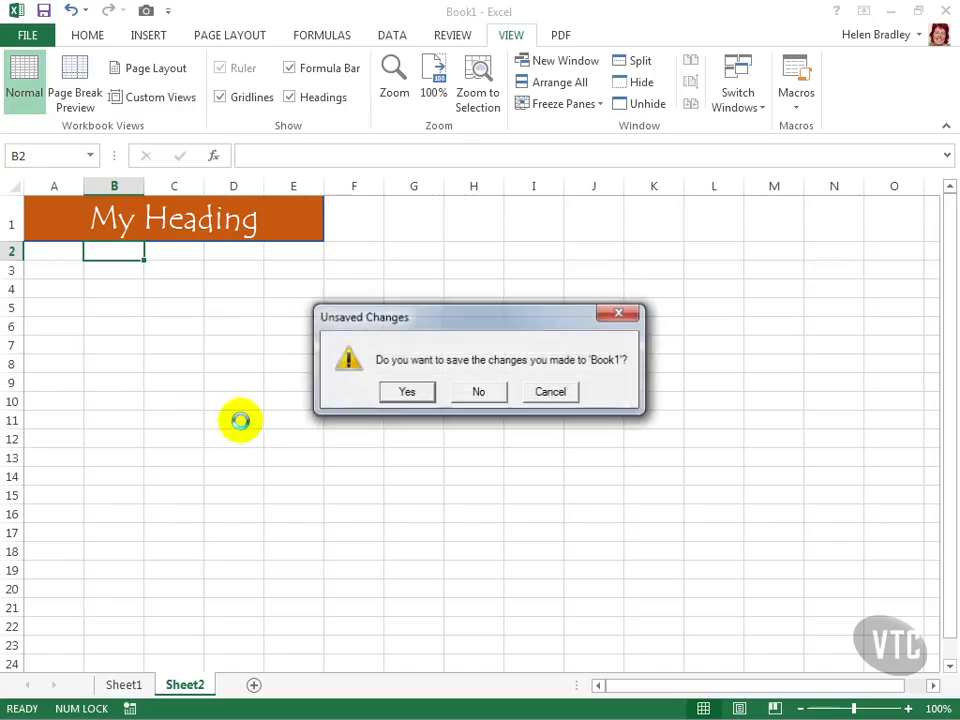
pyautogui.click(470, 392)
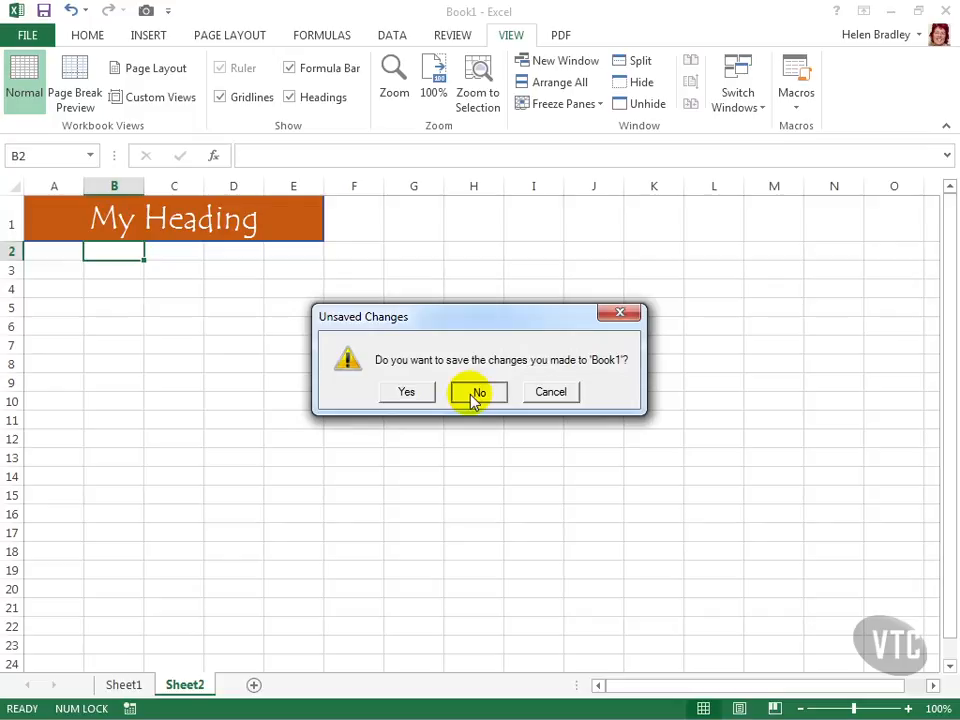